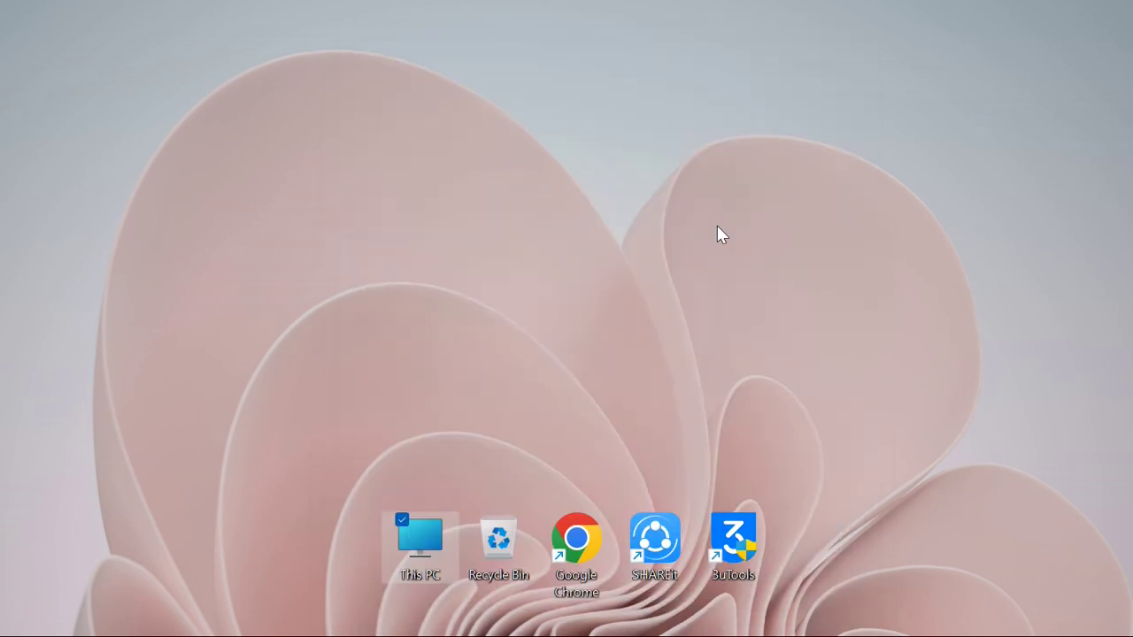
Step: Open Google Chrome, search the web for rufus and open the official Rufus website
double_click(586, 536)
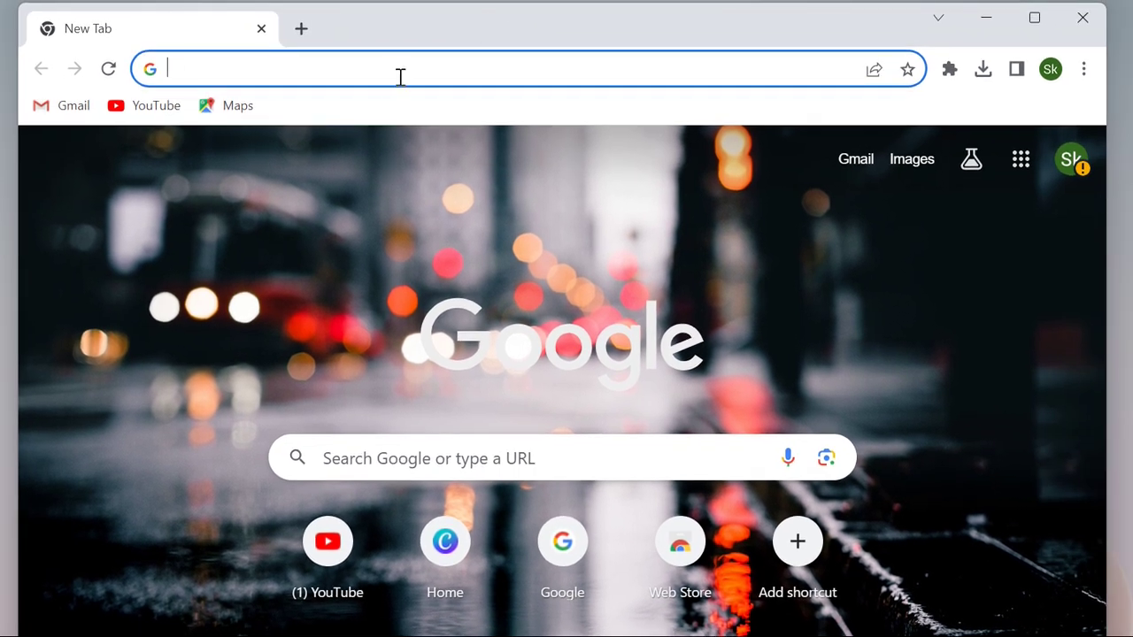
text(rufus)
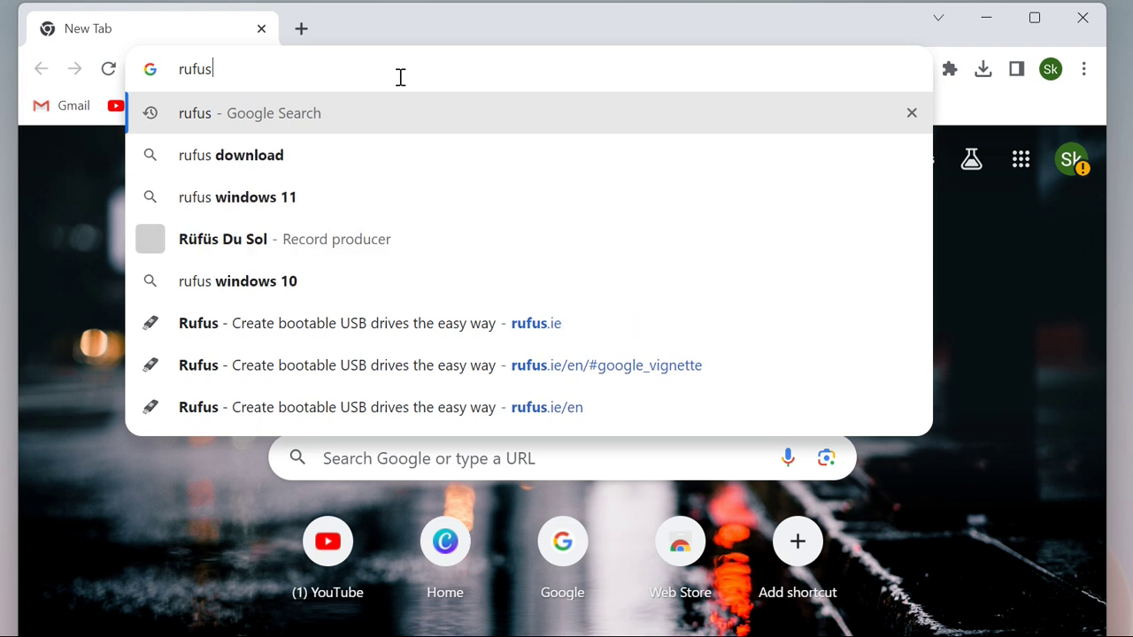
key(Return)
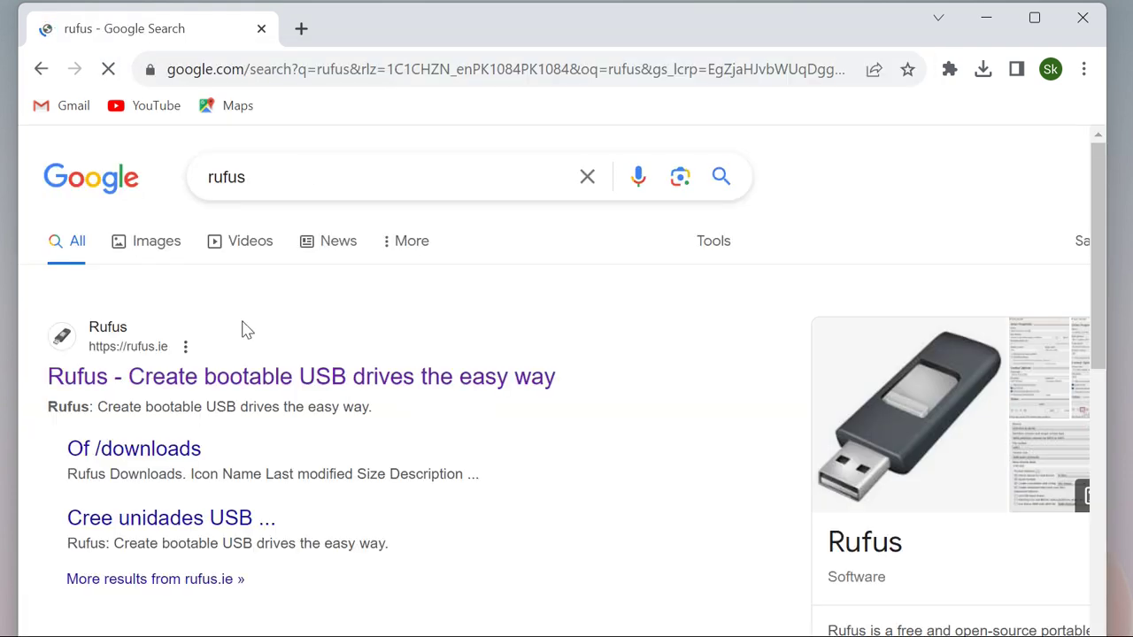
click(225, 375)
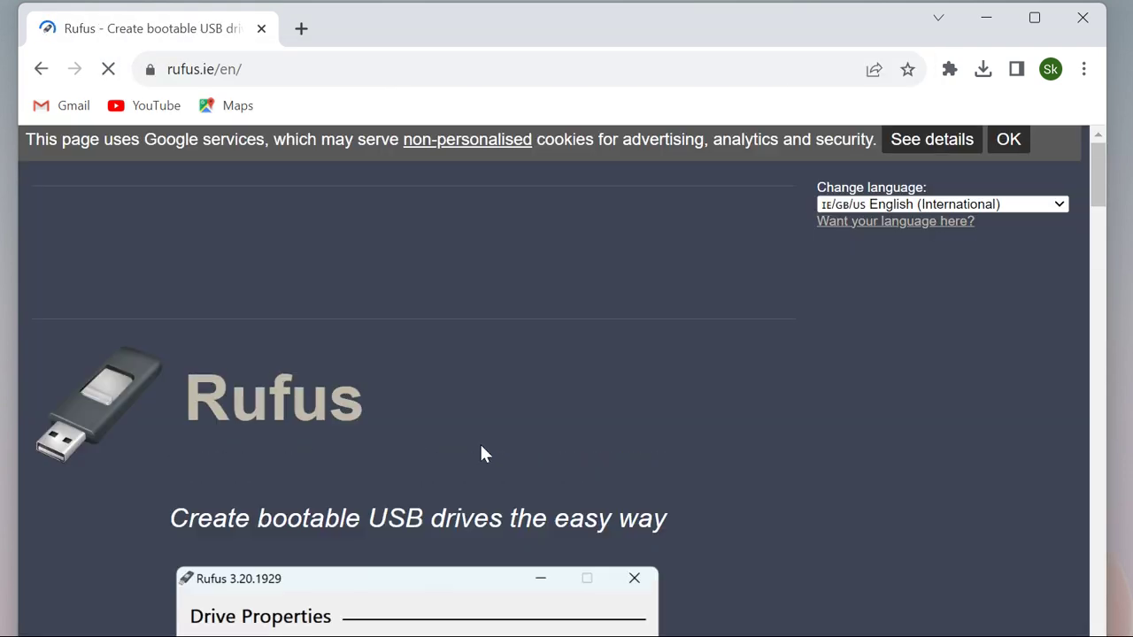
Step: Download the standard Windows x64 release rufus-4.3.exe, saving it as rufus-4.3_2.exe, and dismiss the advertisement
scroll(481, 453, down, 10)
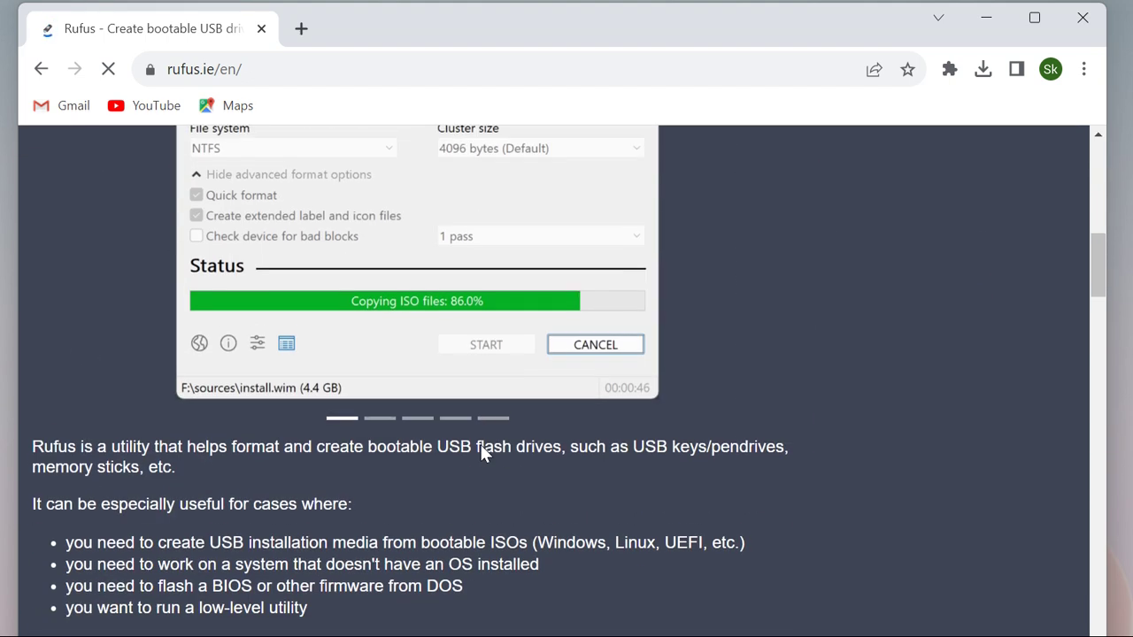
scroll(482, 450, down, 3)
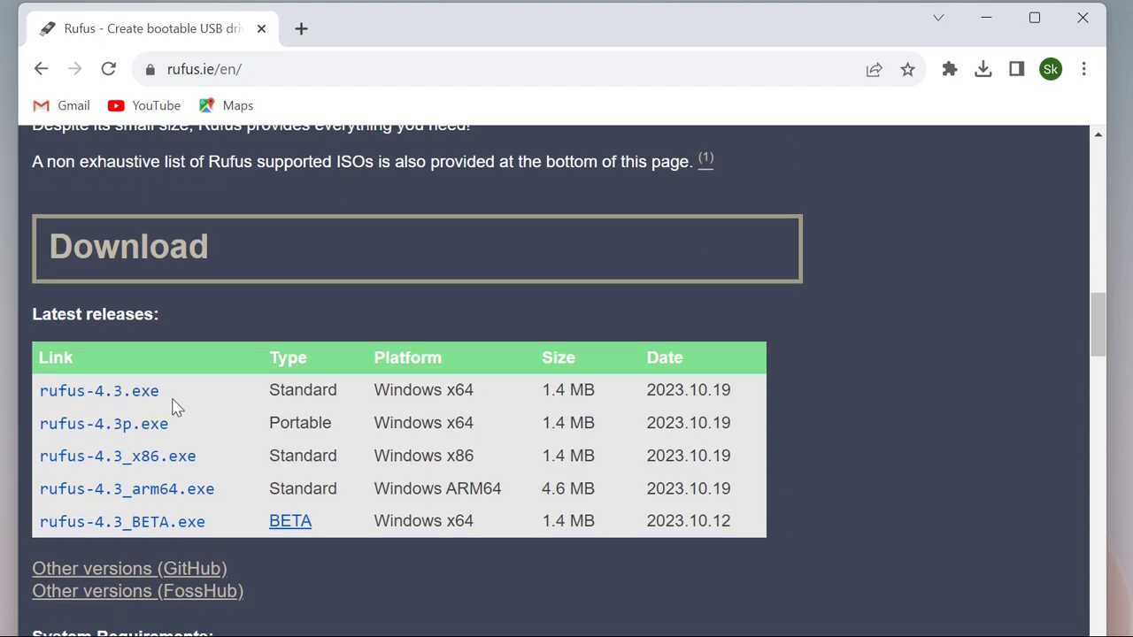
click(122, 400)
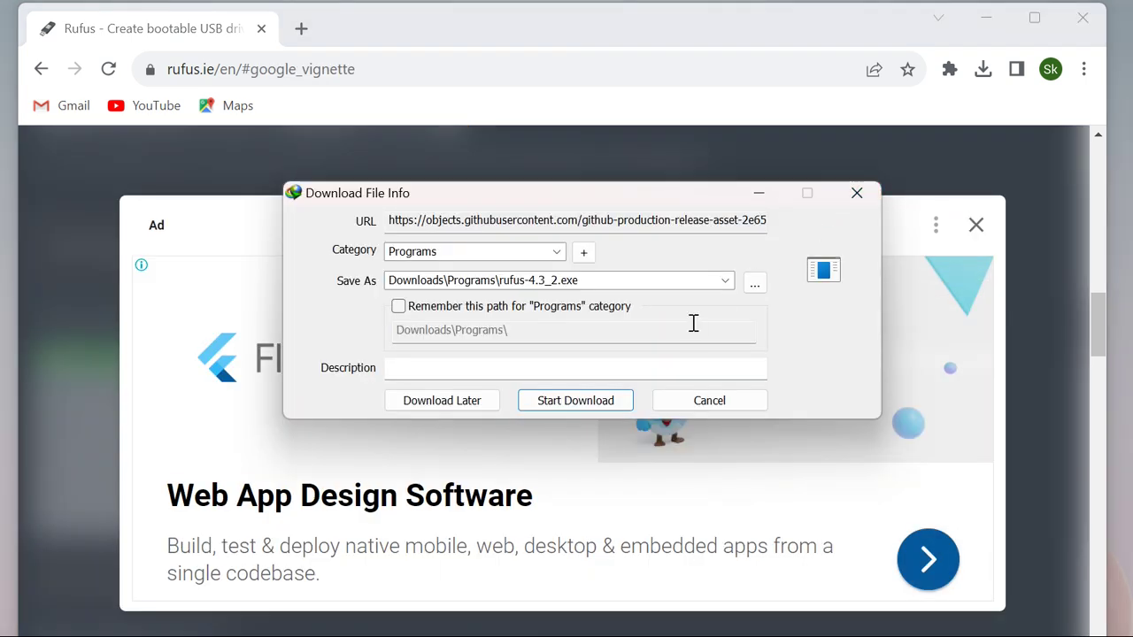
click(562, 399)
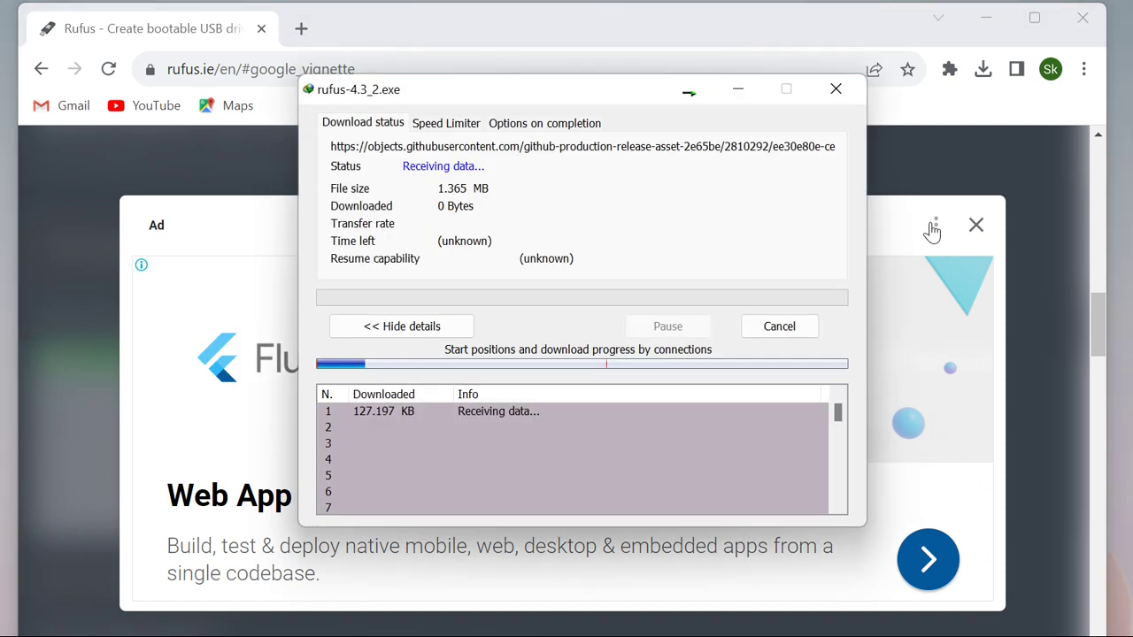
click(974, 226)
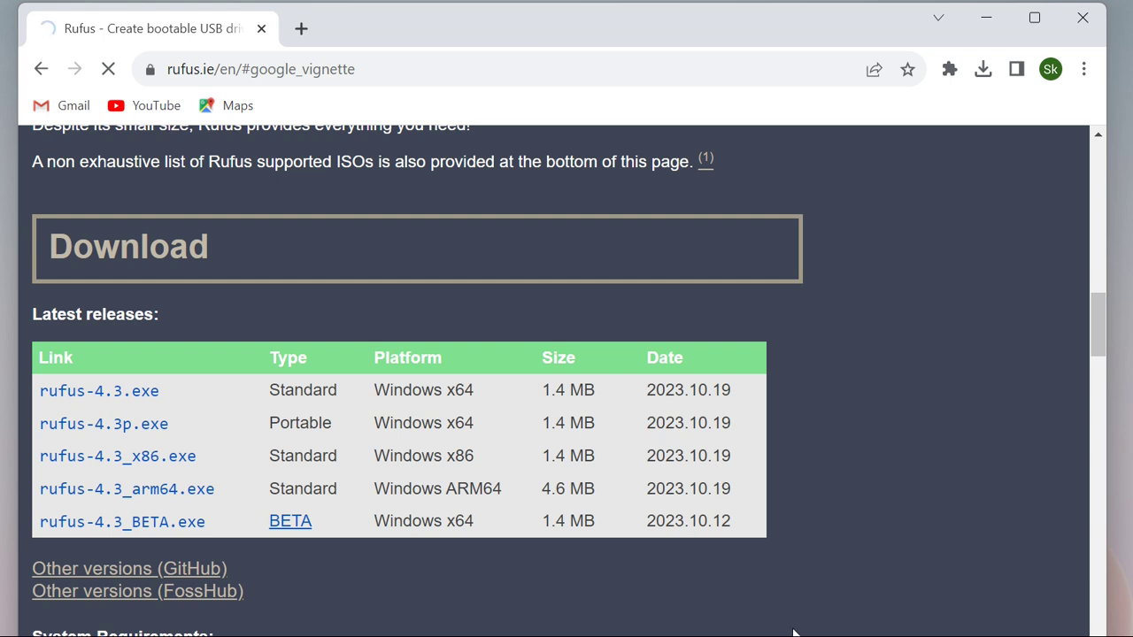
Step: Search the web for windows 11 and dismiss the completed Rufus download dialog
click(388, 75)
text(wind)
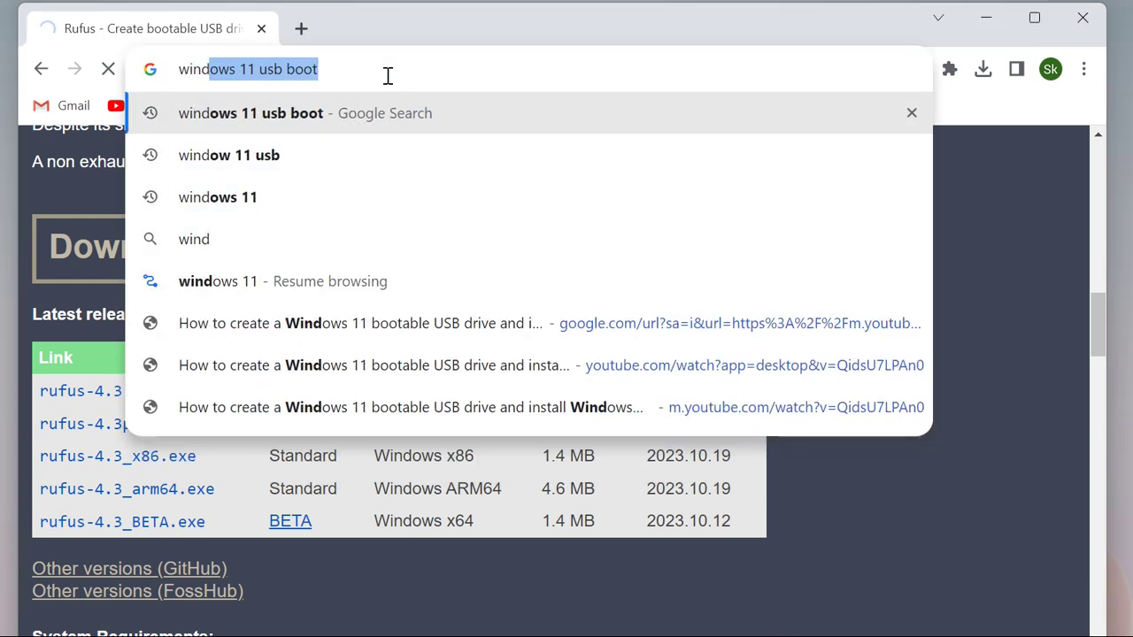
key(Right)
key(BackSpace)
key(BackSpace)
key(BackSpace)
key(BackSpace)
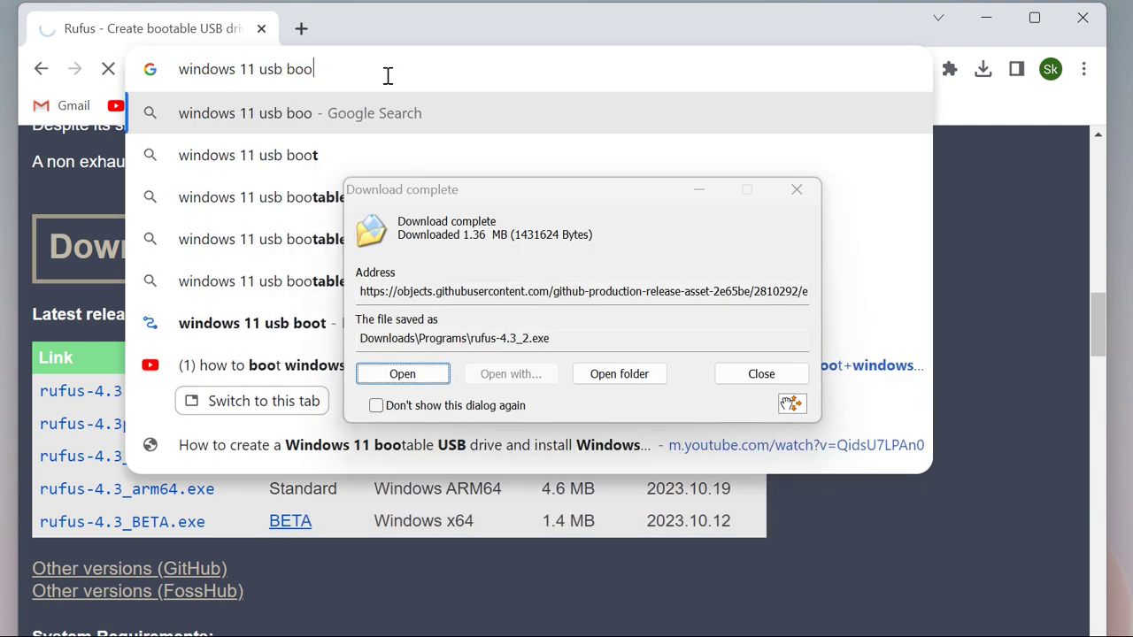
key(BackSpace)
key(BackSpace)
key(BackSpace)
key(BackSpace)
key(BackSpace)
key(Return)
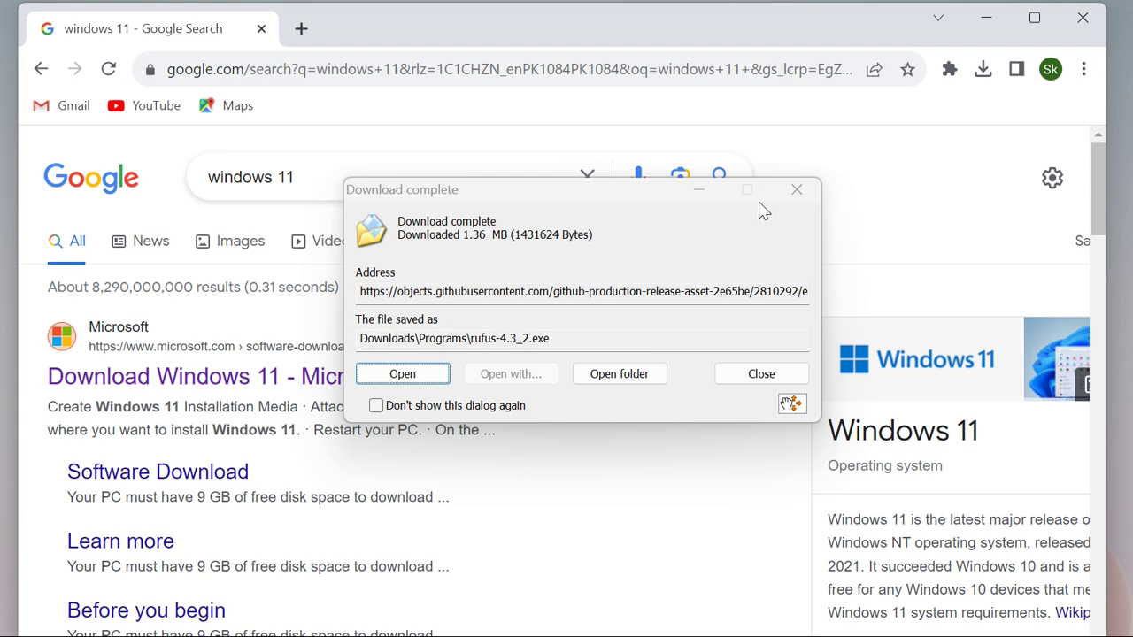
click(795, 190)
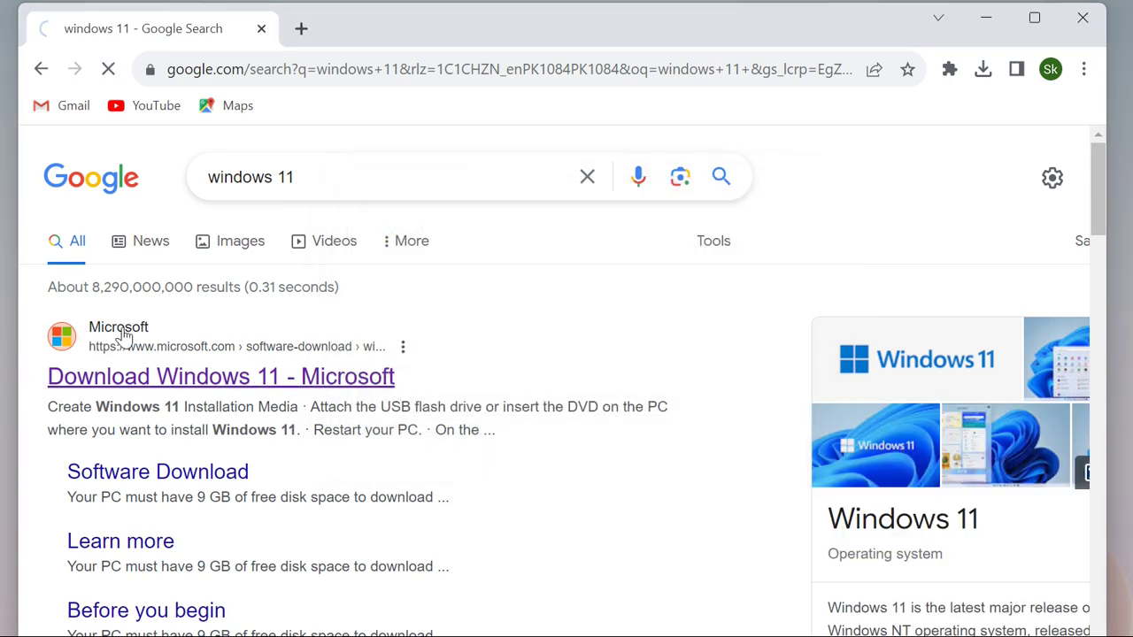
Step: On Microsoft's Download Windows 11 page, choose Windows 11 (multi-edition ISO for x64 devices) under Disk Image and request the download
scroll(331, 400, down, 8)
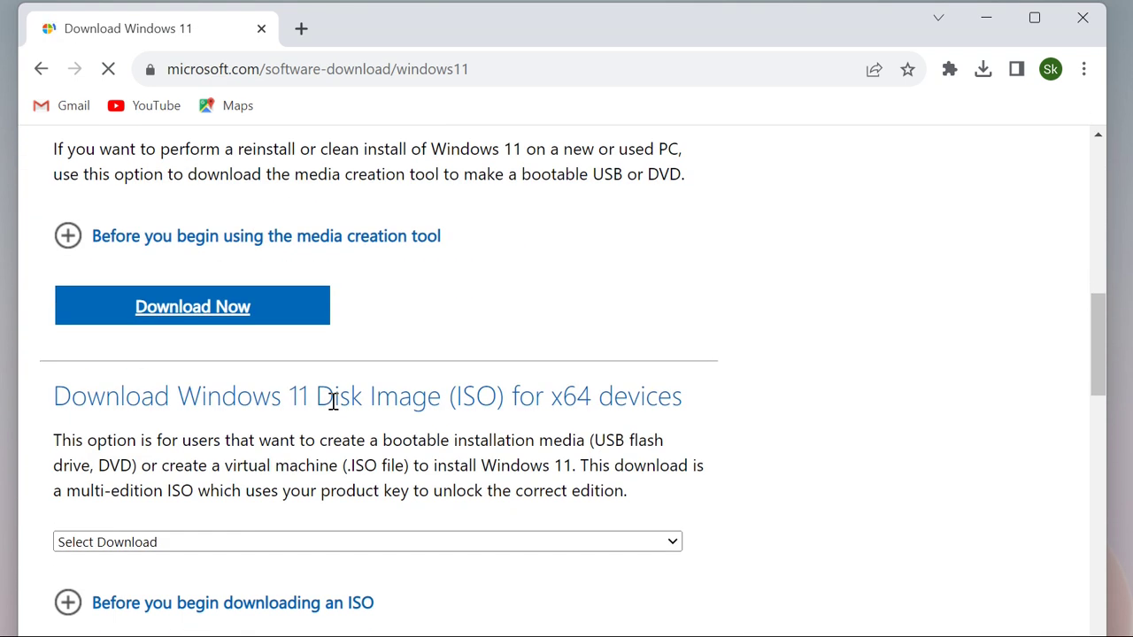
scroll(331, 400, down, 3)
click(219, 433)
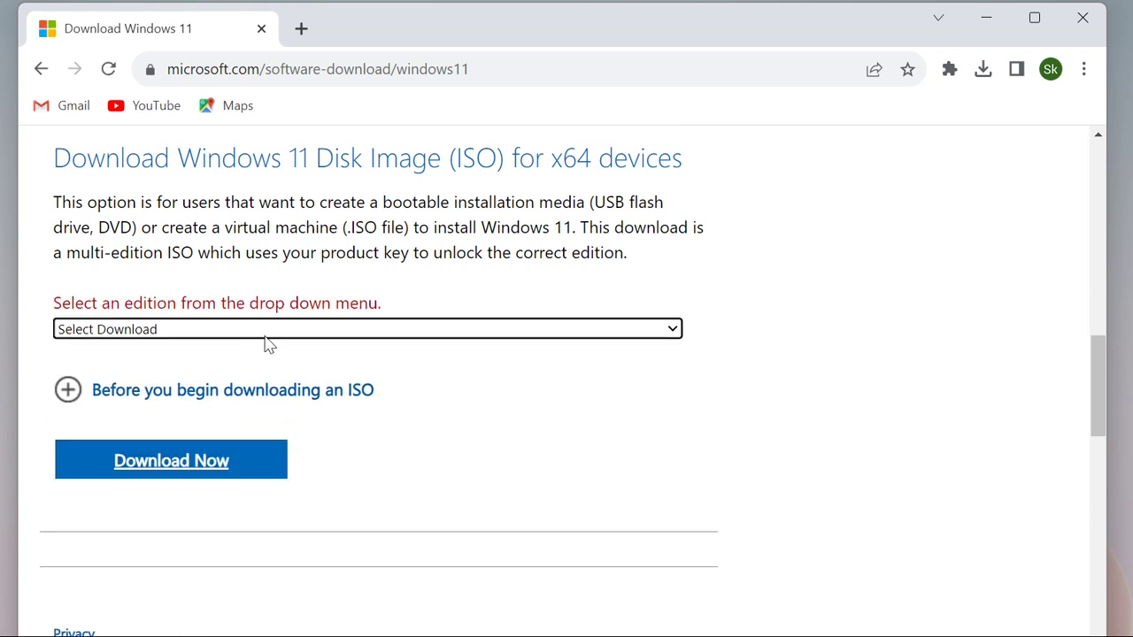
click(264, 335)
click(248, 369)
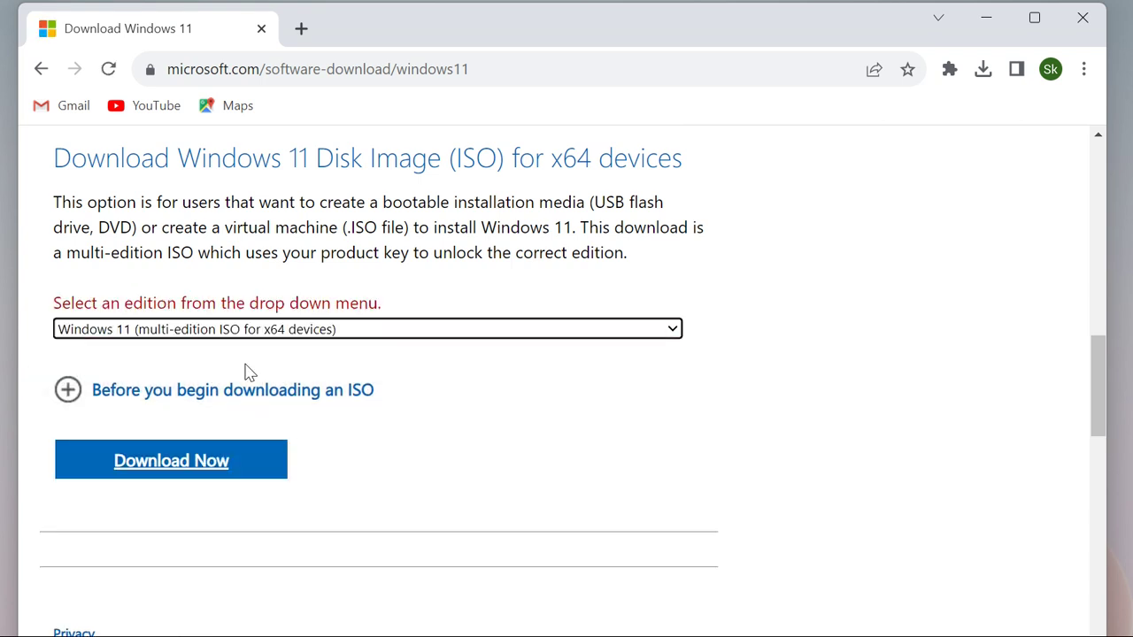
click(189, 461)
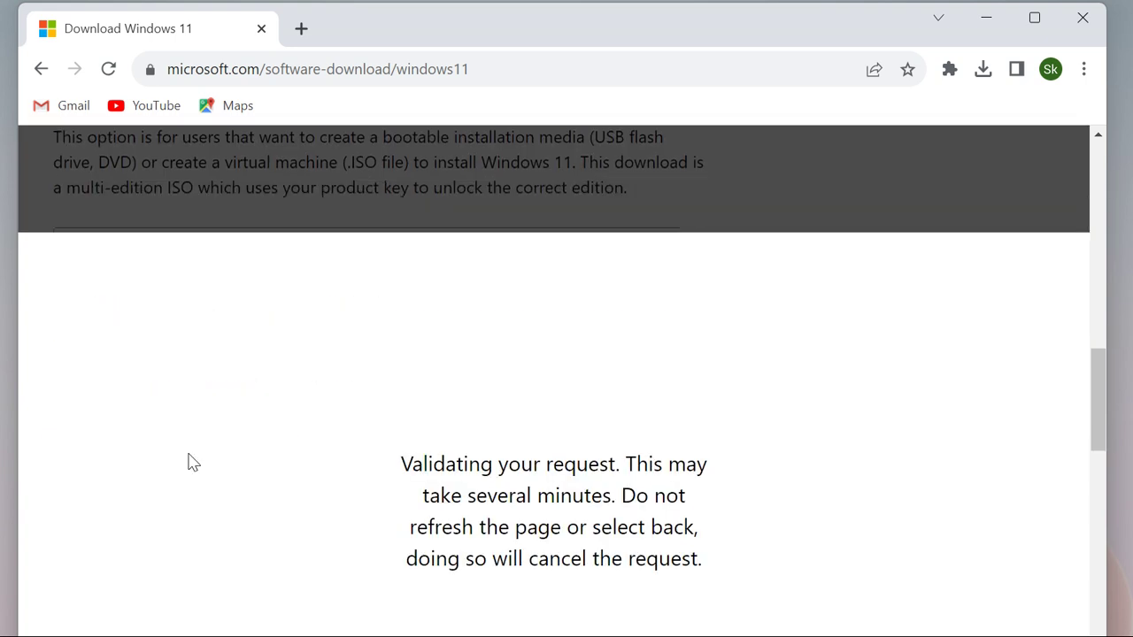
Step: Set the product language to English (United States) and confirm it
scroll(425, 376, down, 2)
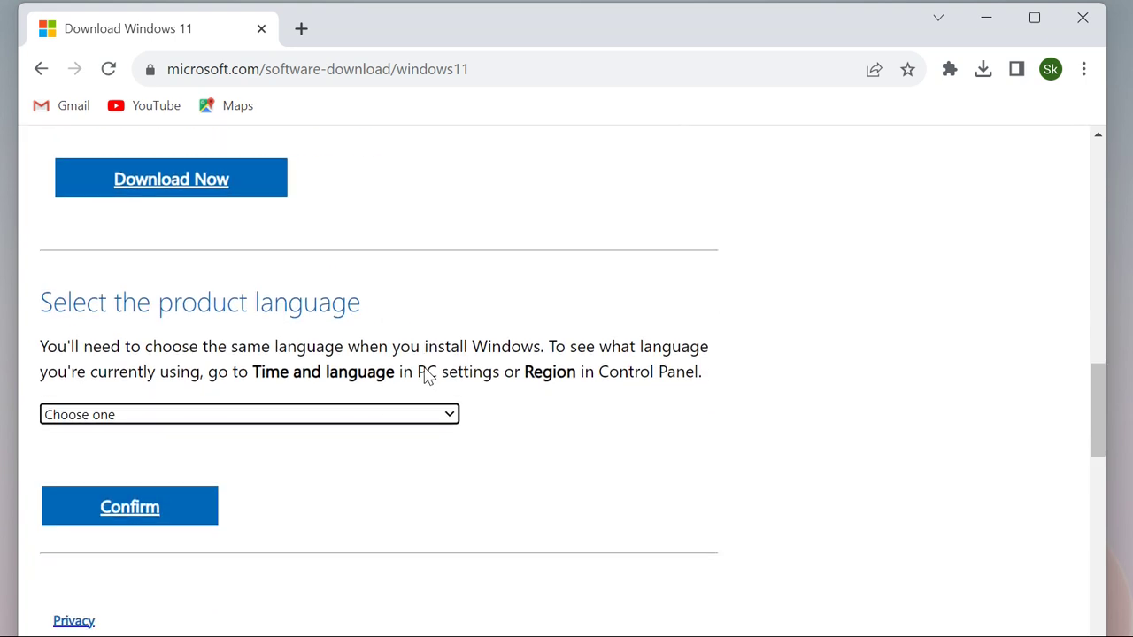
click(398, 377)
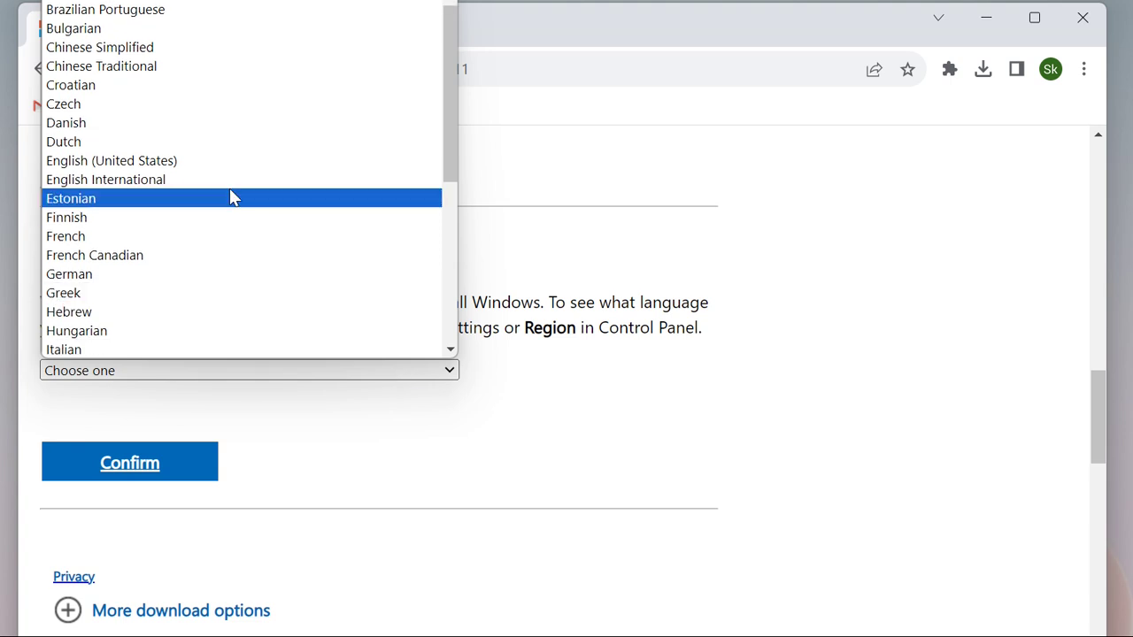
click(138, 165)
click(123, 457)
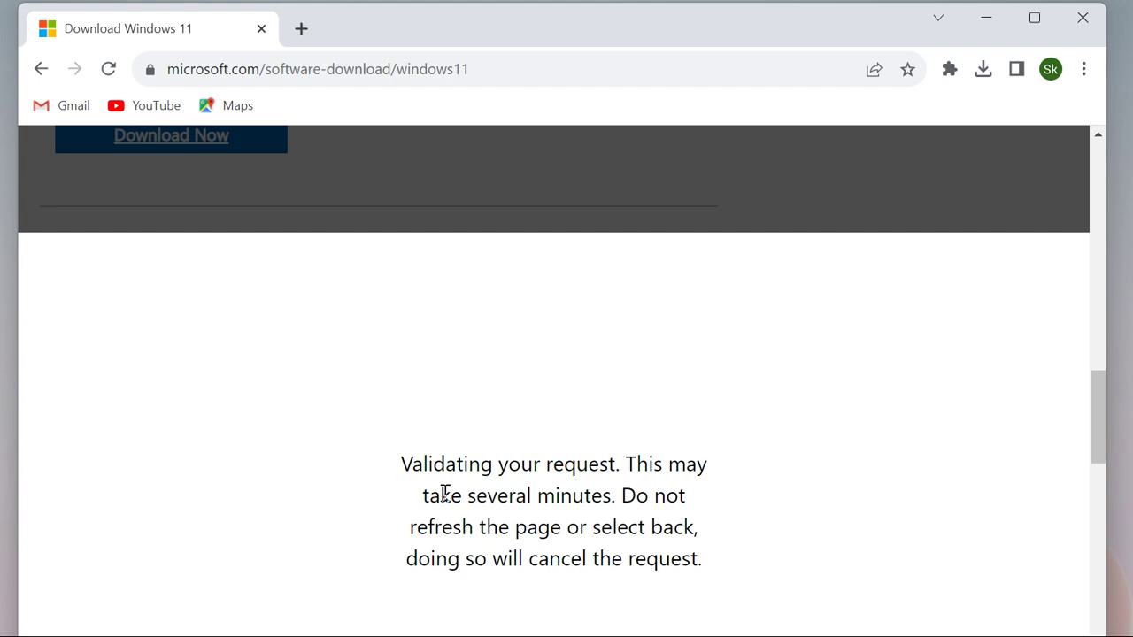
Step: Start the 64-bit Windows 11 download as Win11_23H2_English_x64_2.iso, and minimize the download window and the browser
scroll(445, 491, down, 1)
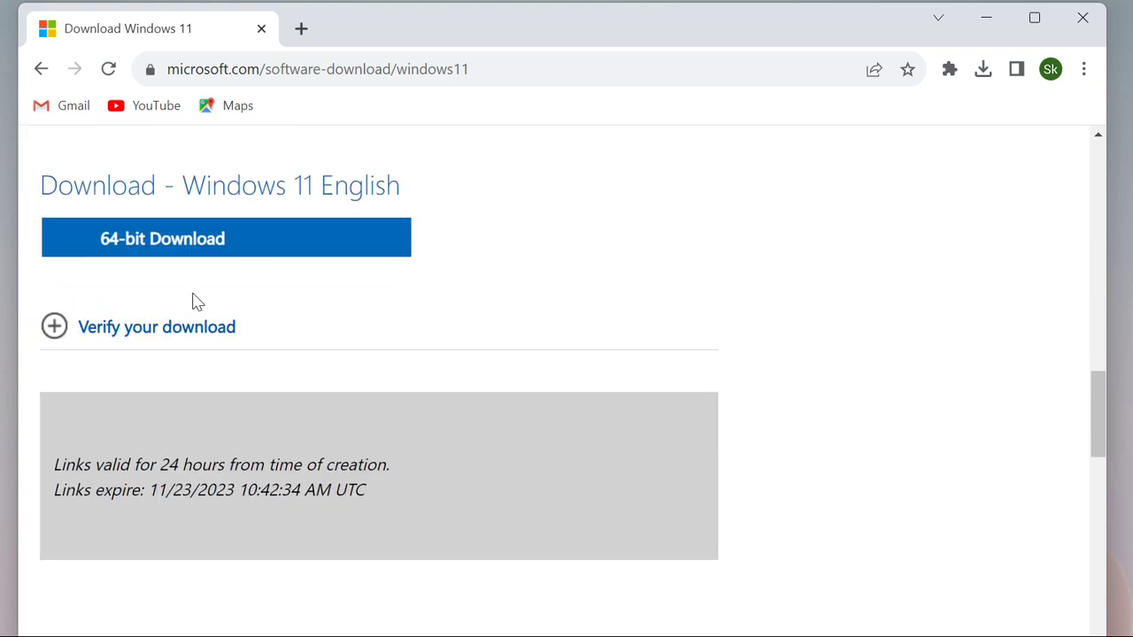
click(209, 257)
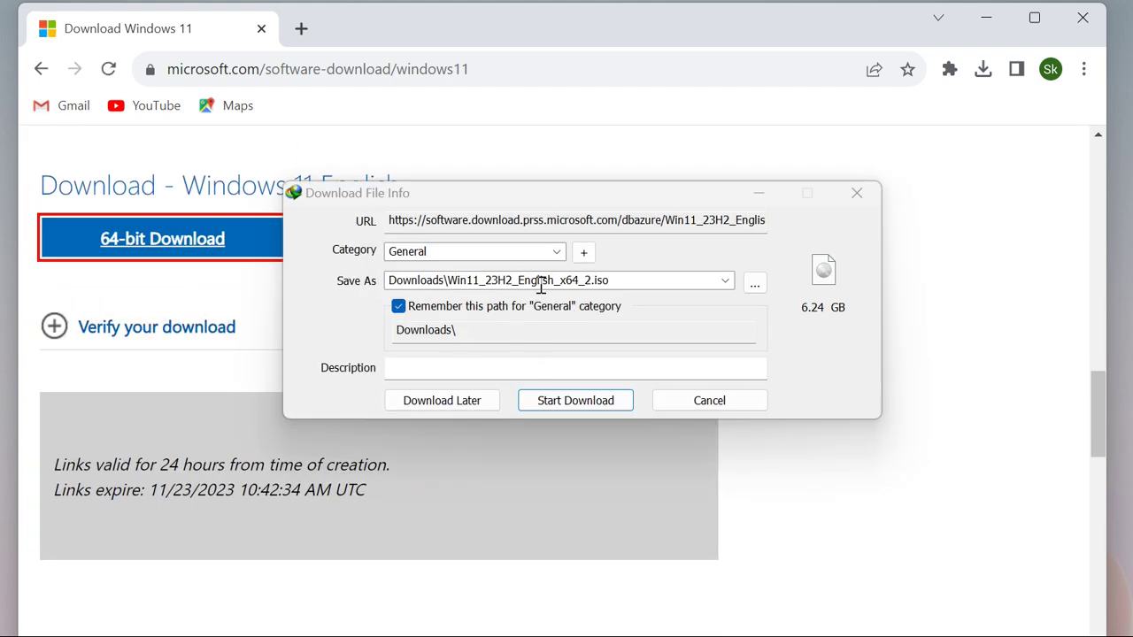
click(598, 402)
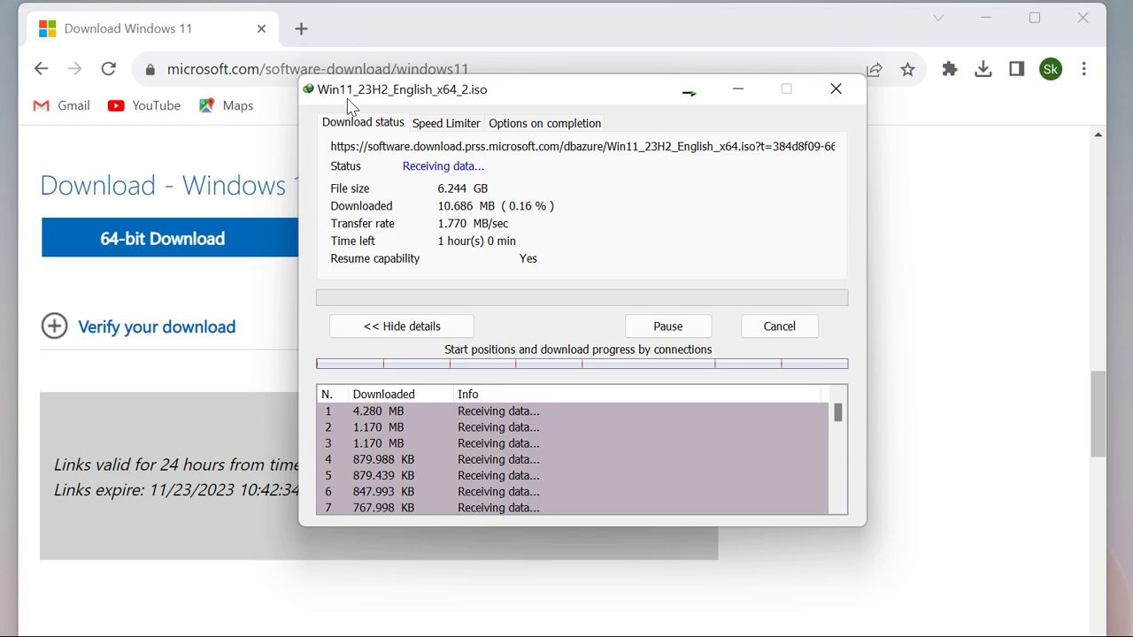
click(749, 89)
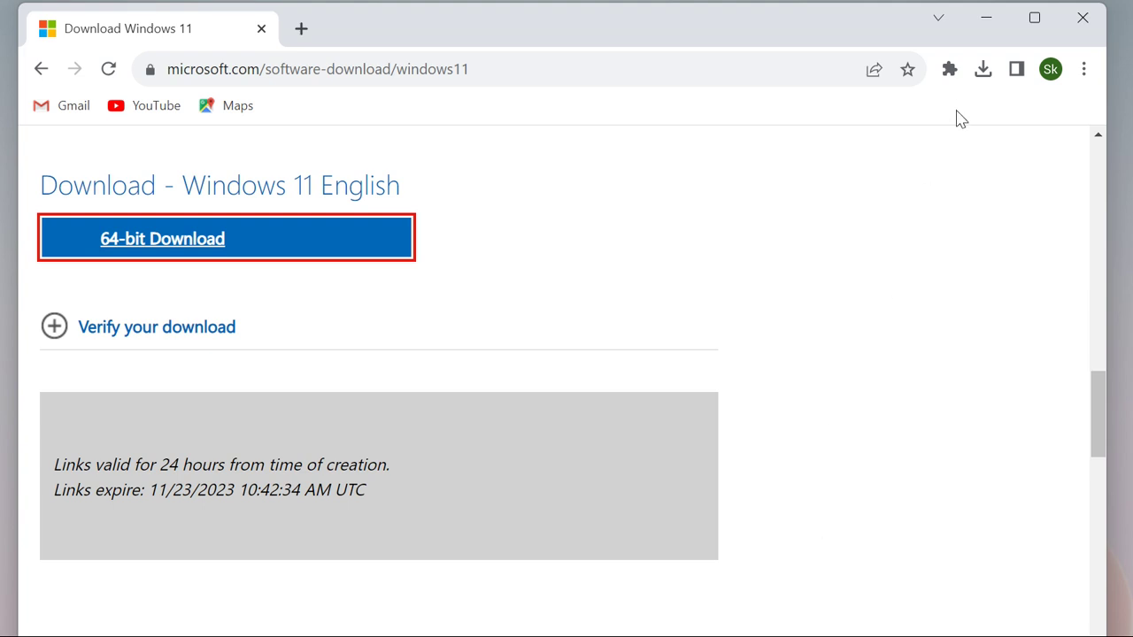
click(989, 19)
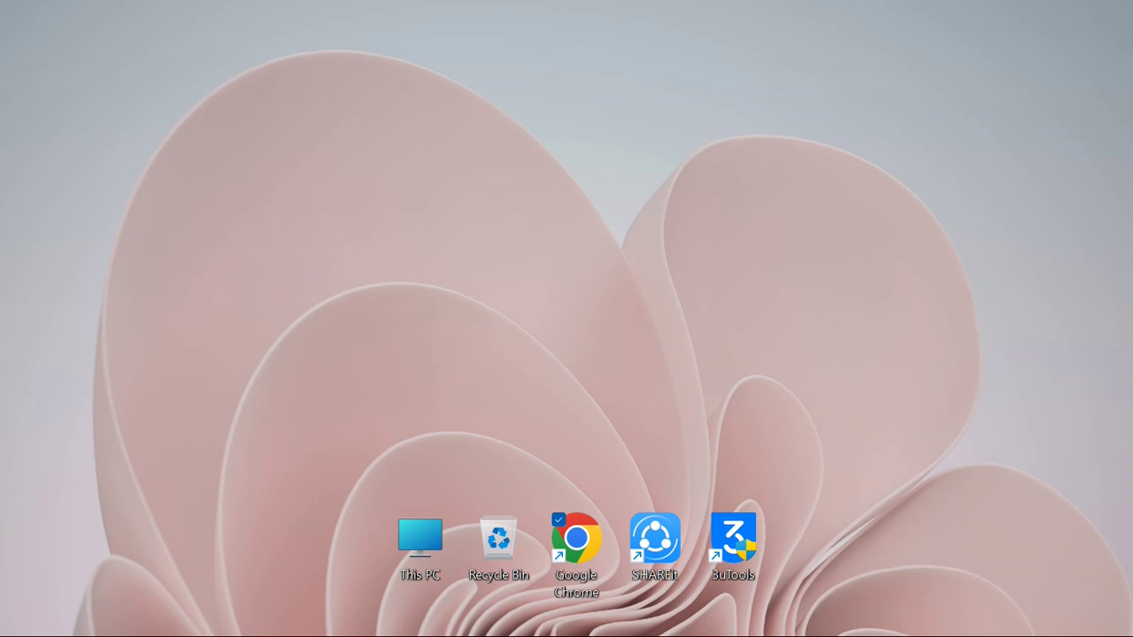
Step: Open the Programs folder inside Downloads in File Explorer and launch rufus-4.3_2
mouse_move(769, 634)
click(769, 566)
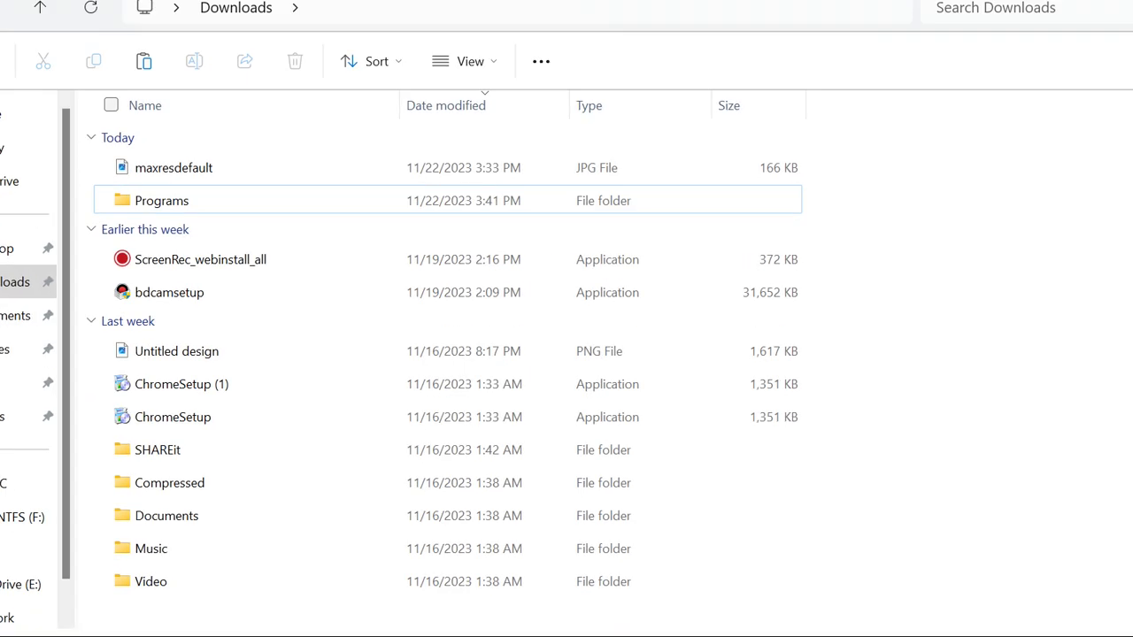
click(177, 201)
double_click(177, 201)
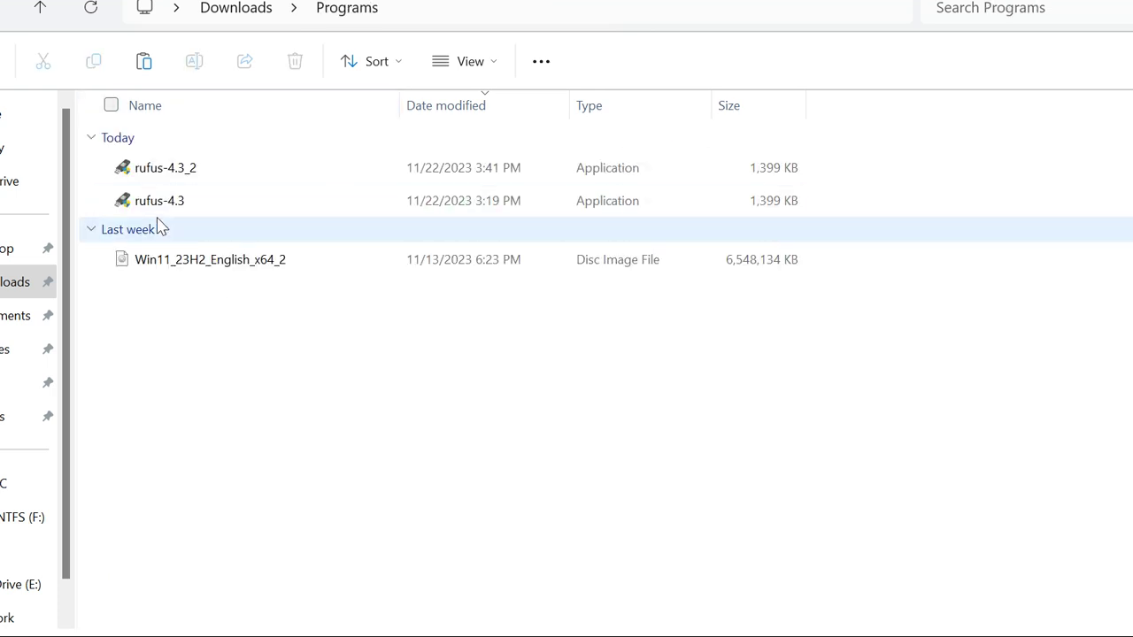
click(168, 179)
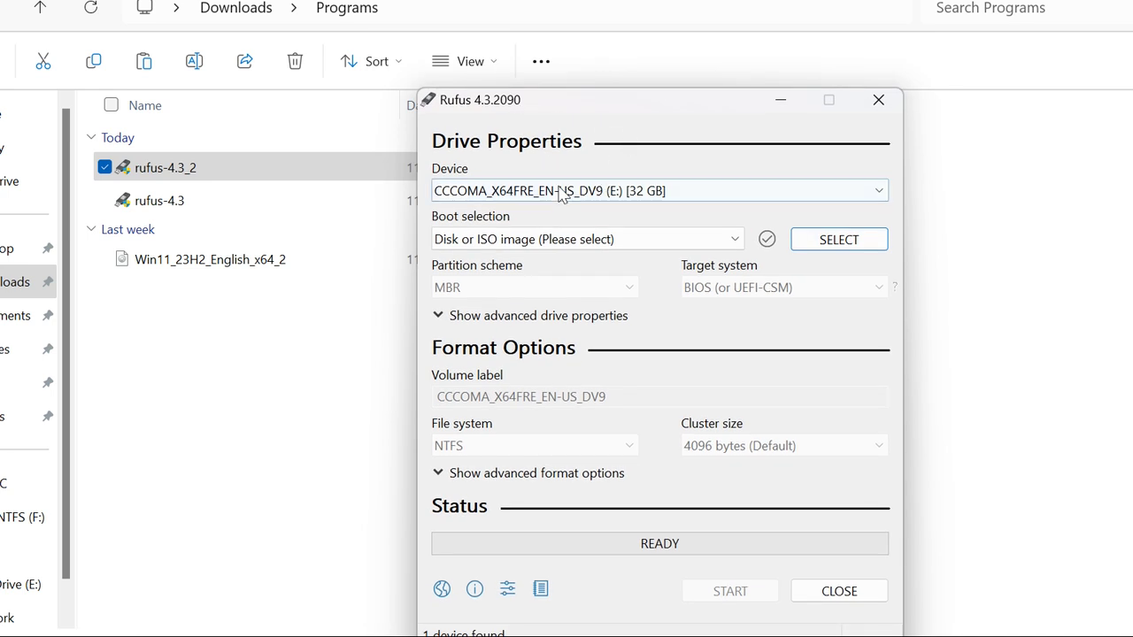
Step: Load Win11_23H2_English_x64_2 as the boot image in Rufus and set the partition scheme to MBR
click(832, 240)
double_click(685, 264)
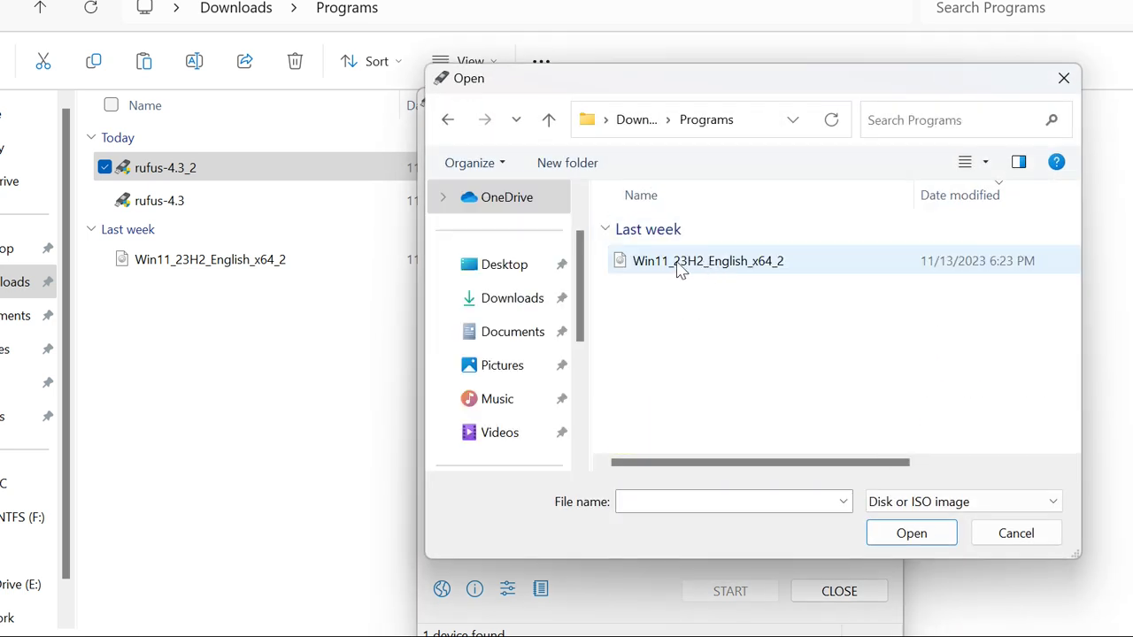
double_click(675, 270)
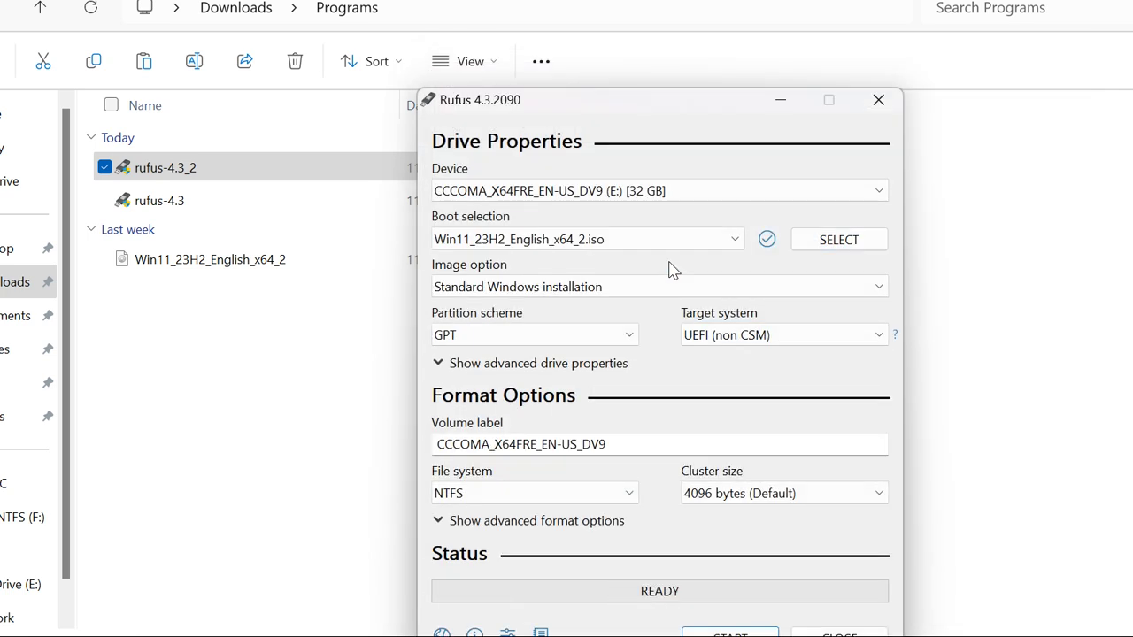
click(502, 340)
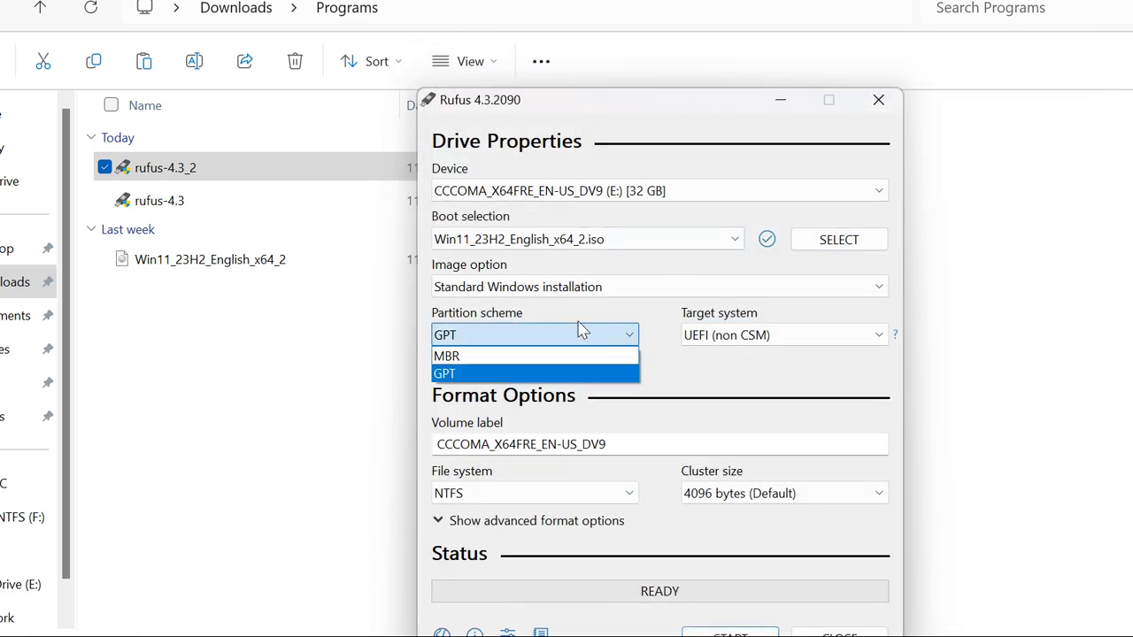
click(517, 356)
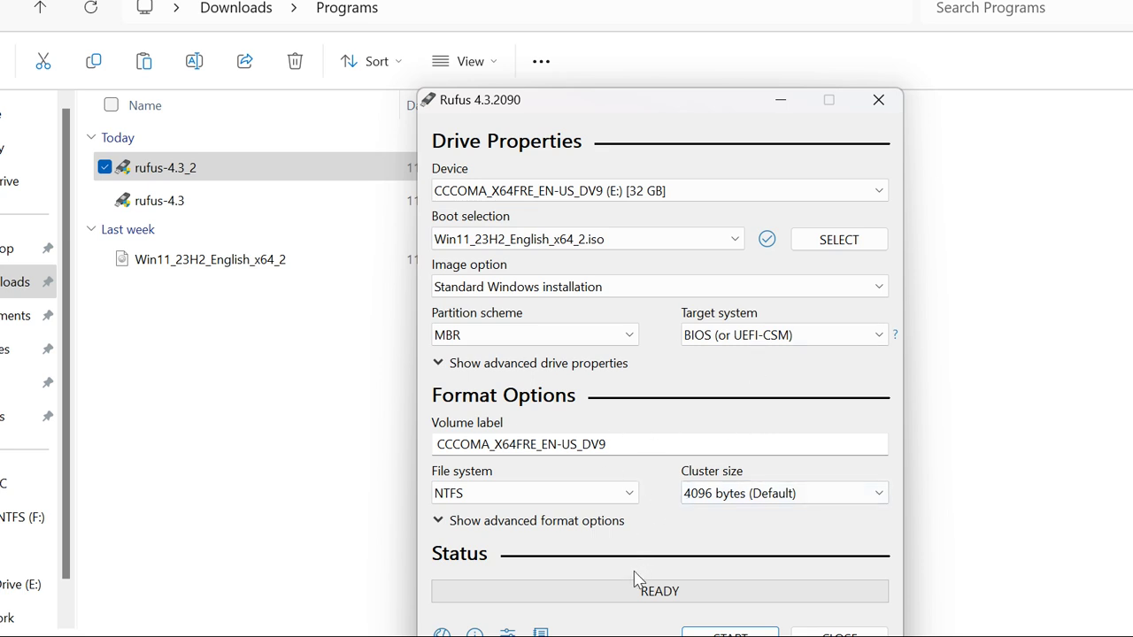
Step: Start creating the USB drive, accepting removal of the RAM, Secure Boot, TPM 2.0 and online Microsoft account requirements, and approve erasing the device
drag(592, 115, 524, 44)
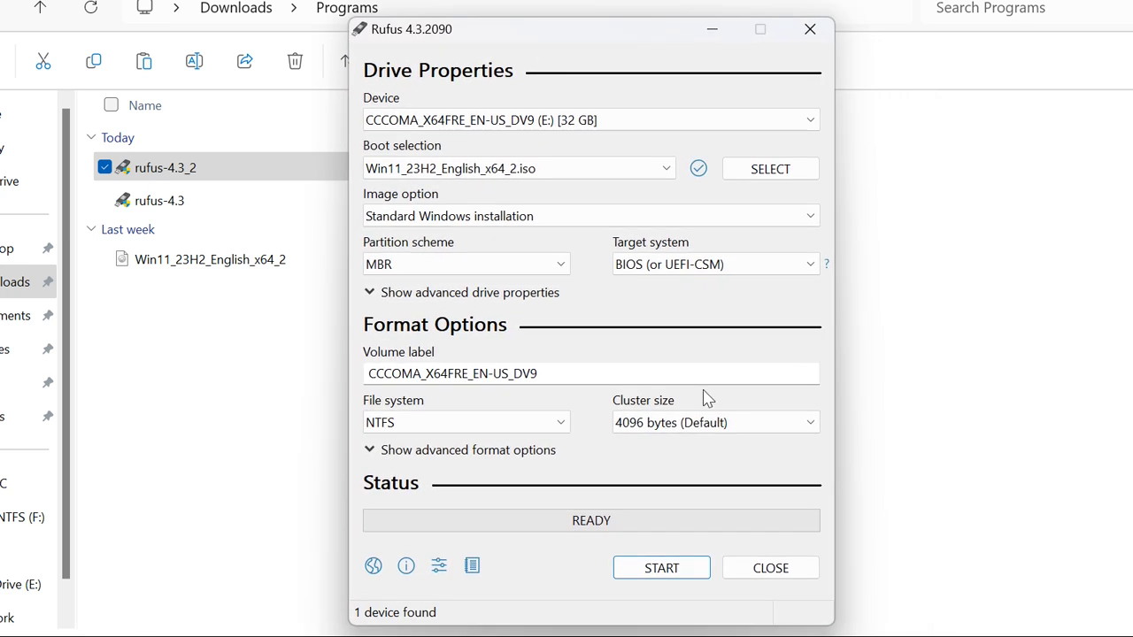
click(661, 569)
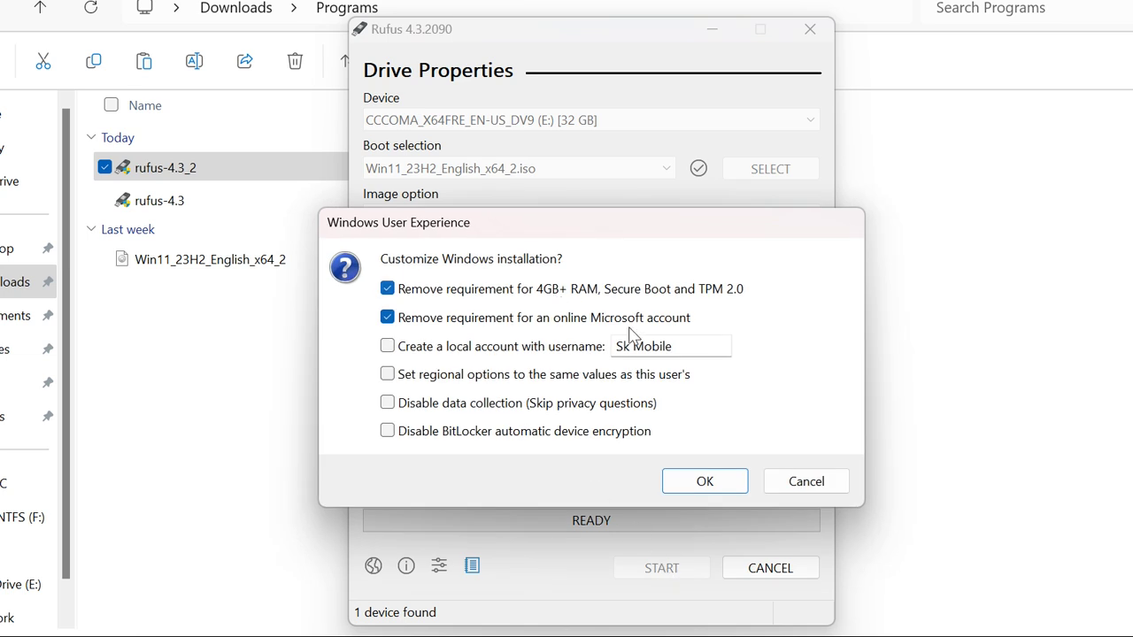
click(706, 482)
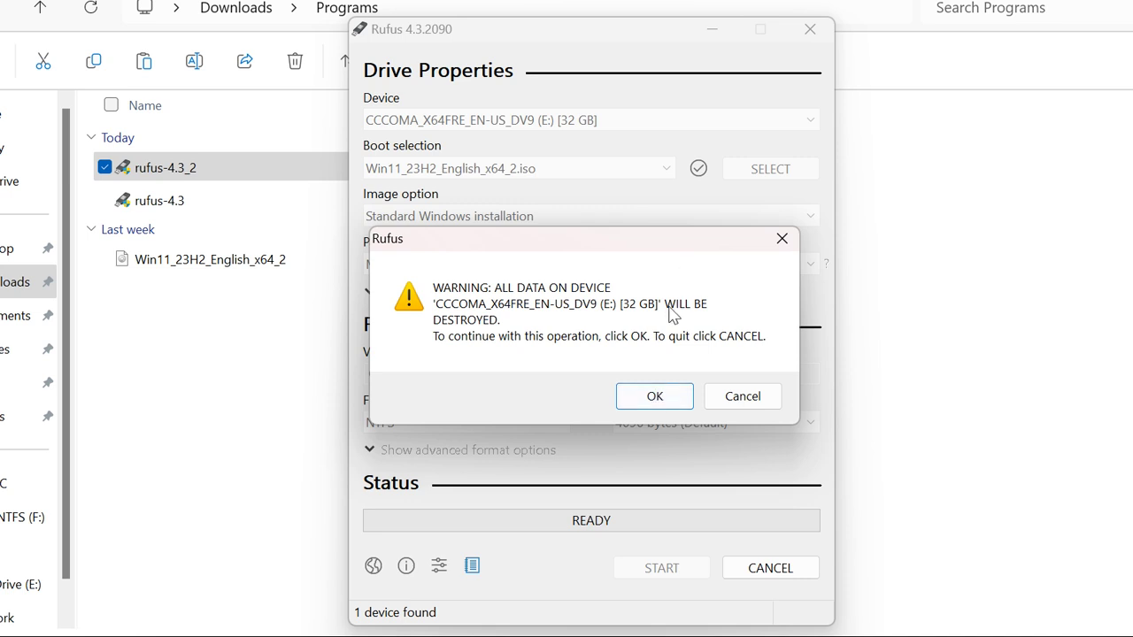
click(656, 396)
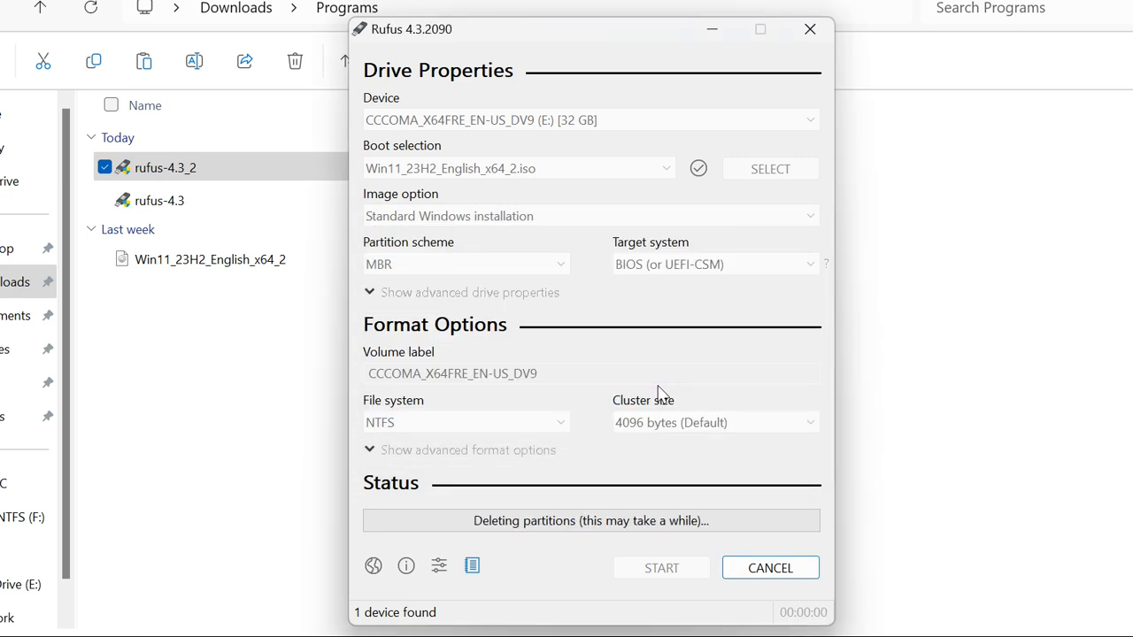